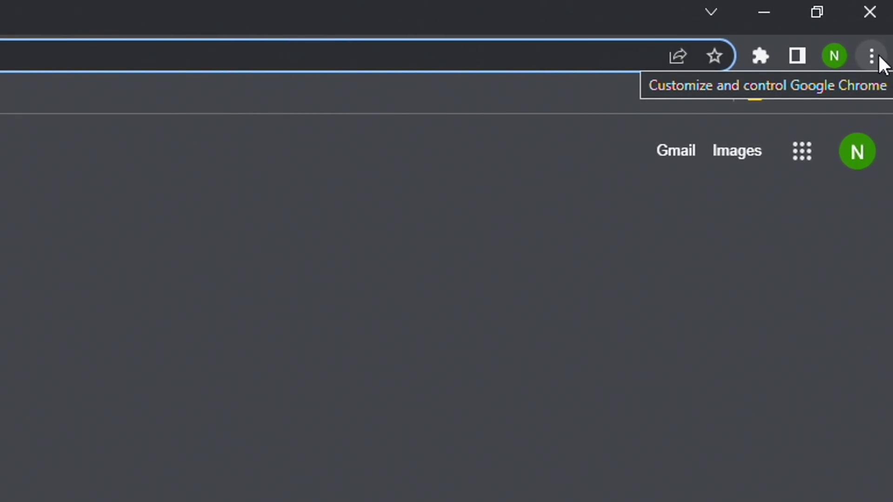
# - Open Chrome's settings and show the System section of the advanced settings
pyautogui.click(878, 56)
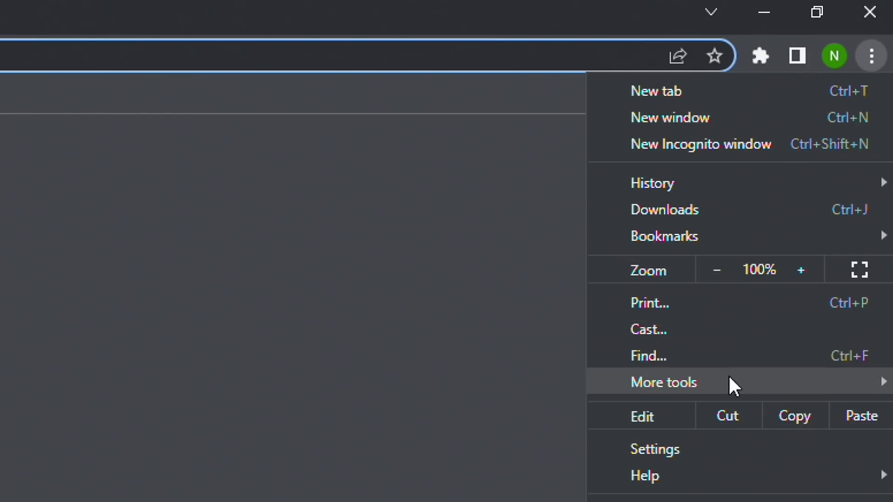
pyautogui.click(728, 449)
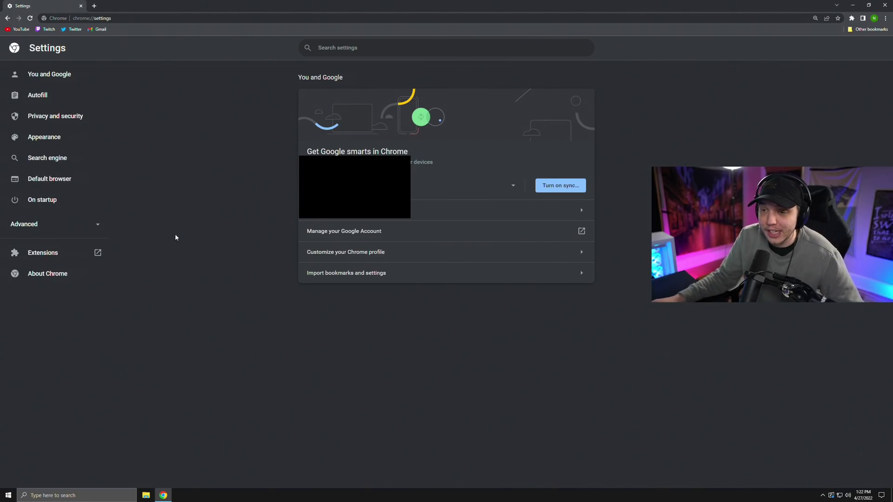
pyautogui.click(62, 226)
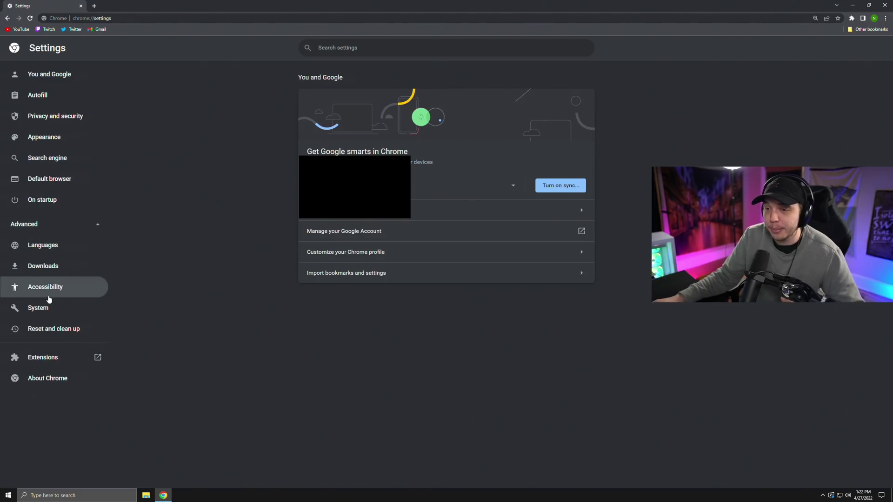
pyautogui.click(52, 312)
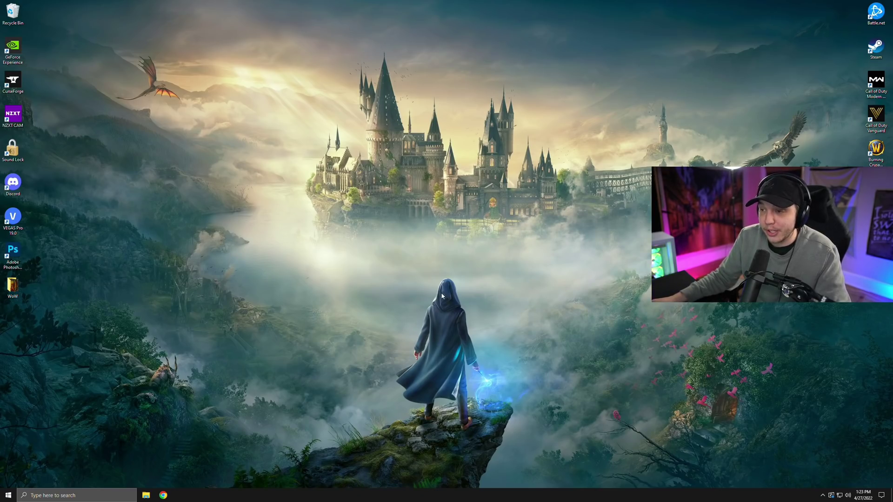
# - Search Windows for the mouse settings, open the additional mouse options and show the Pointer Options in Mouse Properties
pyautogui.click(78, 495)
pyautogui.write('MOUS')
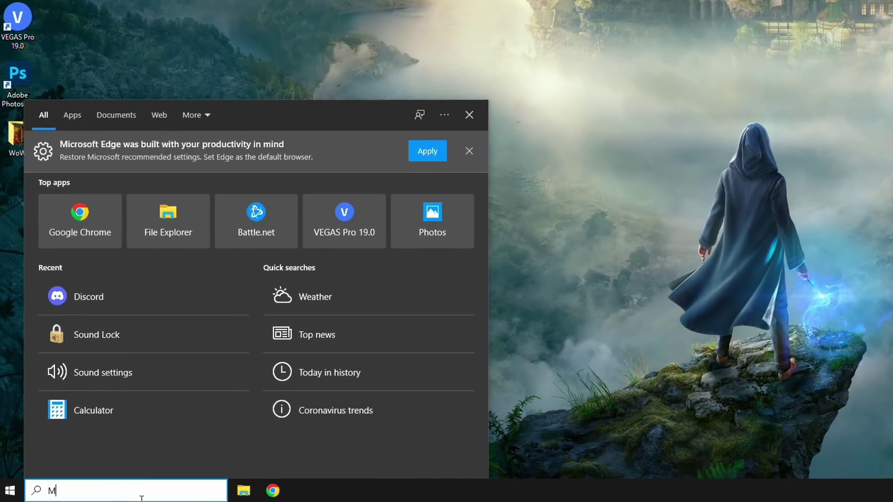
pyautogui.write('E')
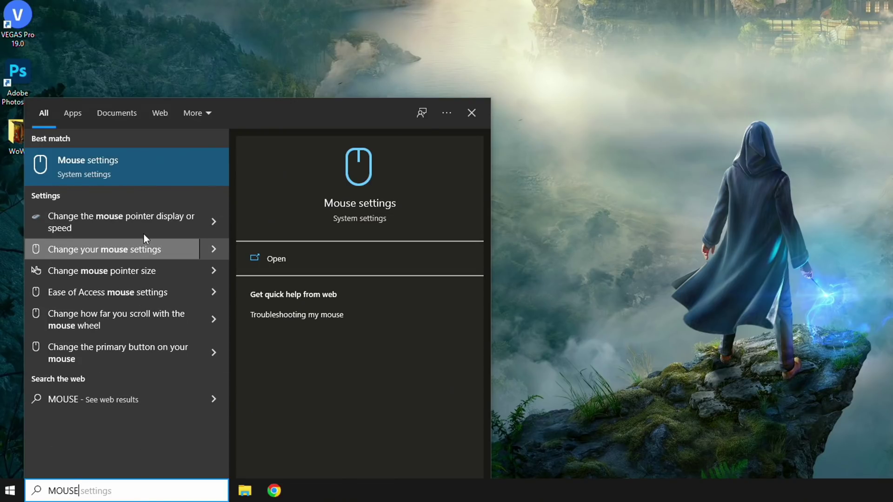
pyautogui.click(152, 171)
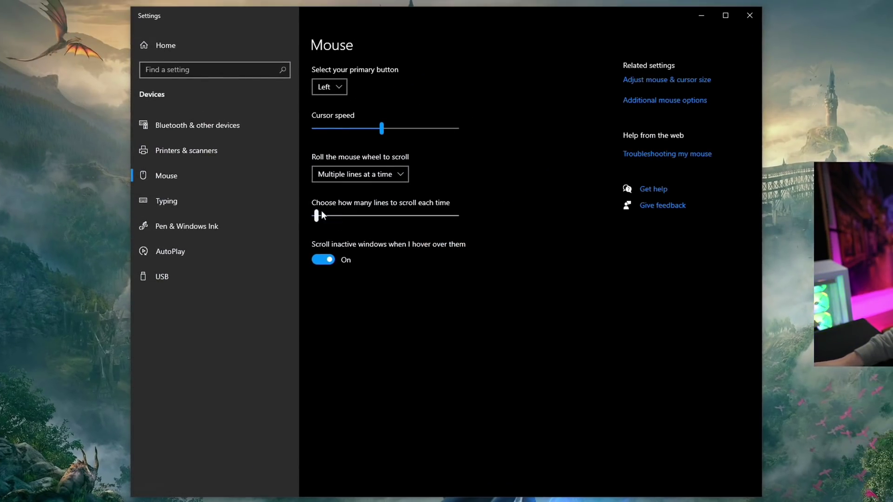
pyautogui.click(666, 106)
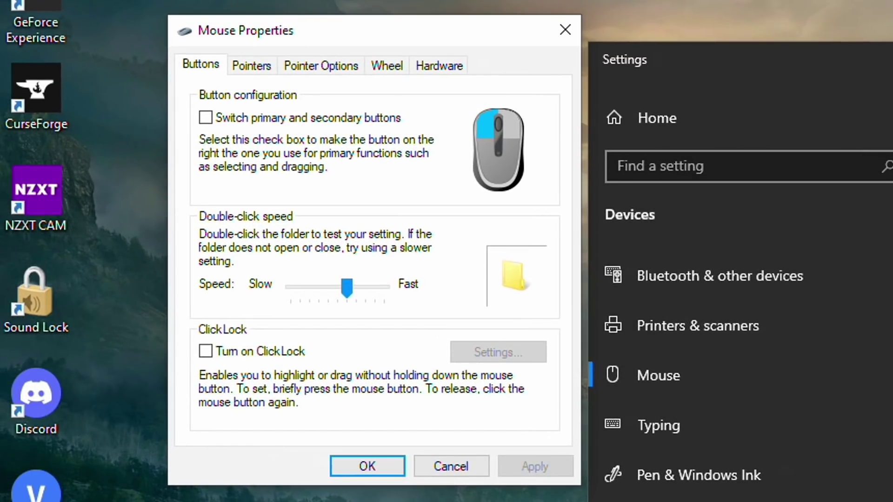
pyautogui.click(326, 67)
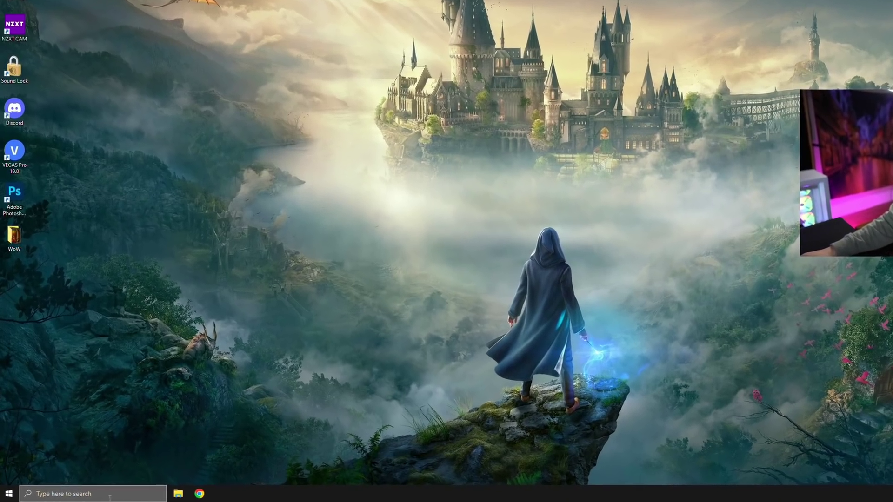
# - Search Windows for "game", open the Game Mode settings and continue to the related Graphics settings
pyautogui.click(70, 495)
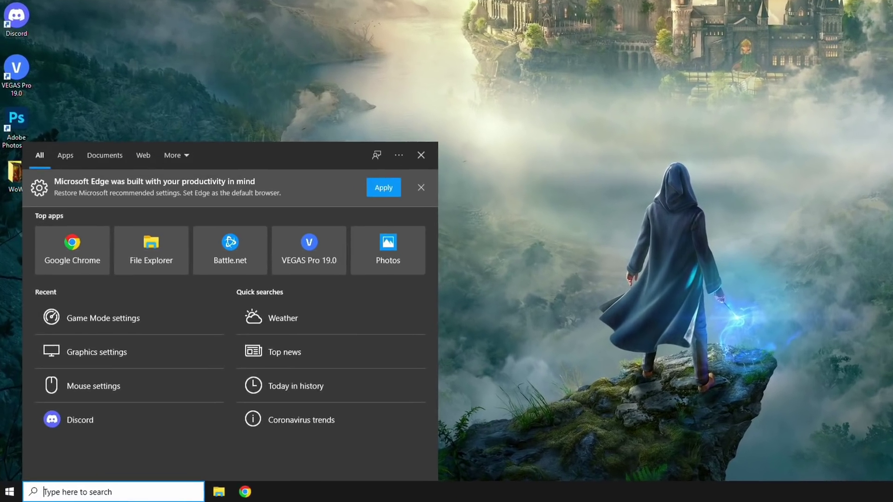
pyautogui.write('game')
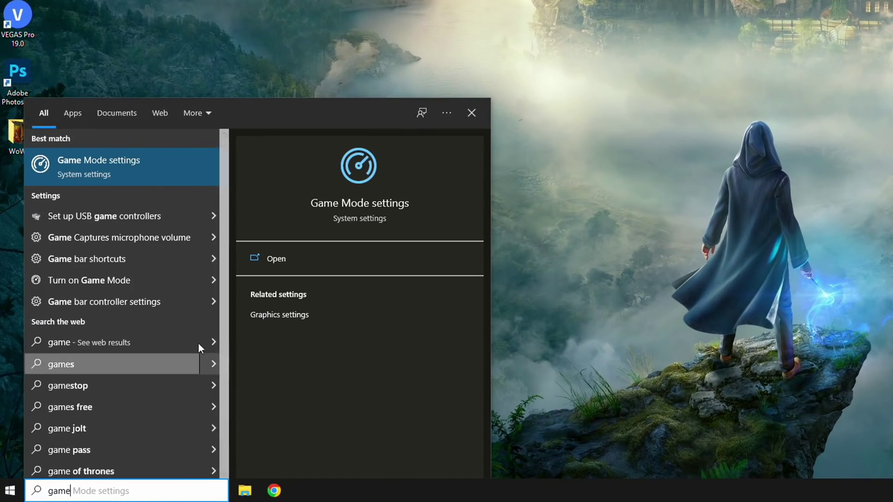
pyautogui.click(164, 171)
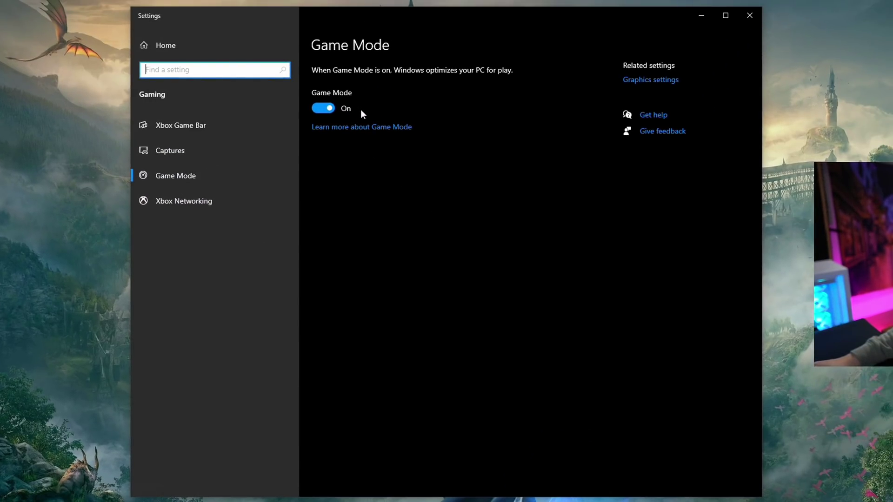
pyautogui.click(660, 84)
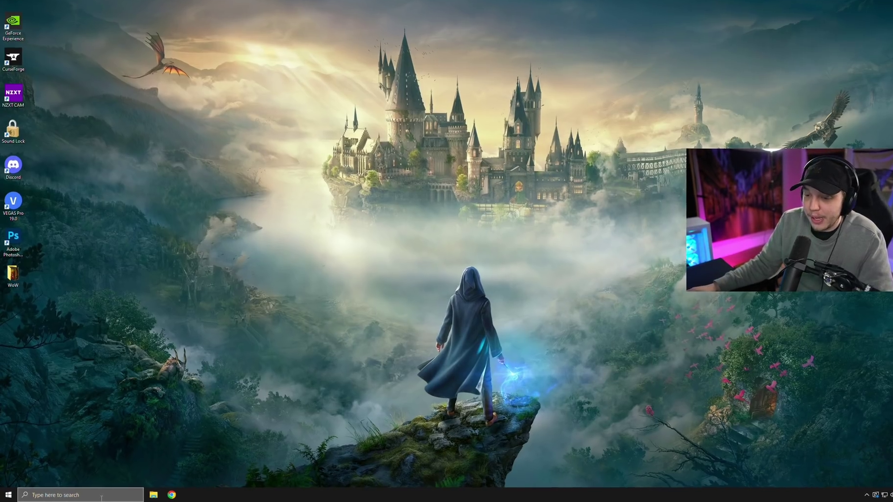
# - Search Windows for the Background apps settings, check whether apps may run in the background, and close the settings window
pyautogui.click(96, 498)
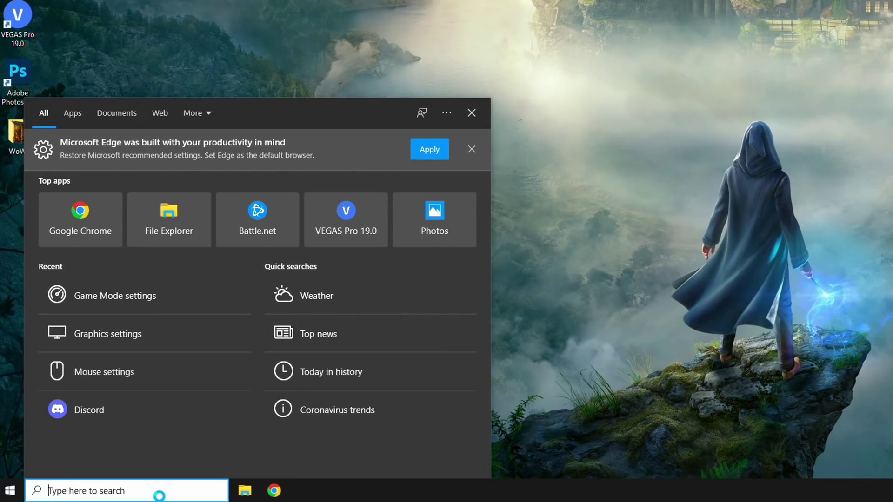
pyautogui.write('backg')
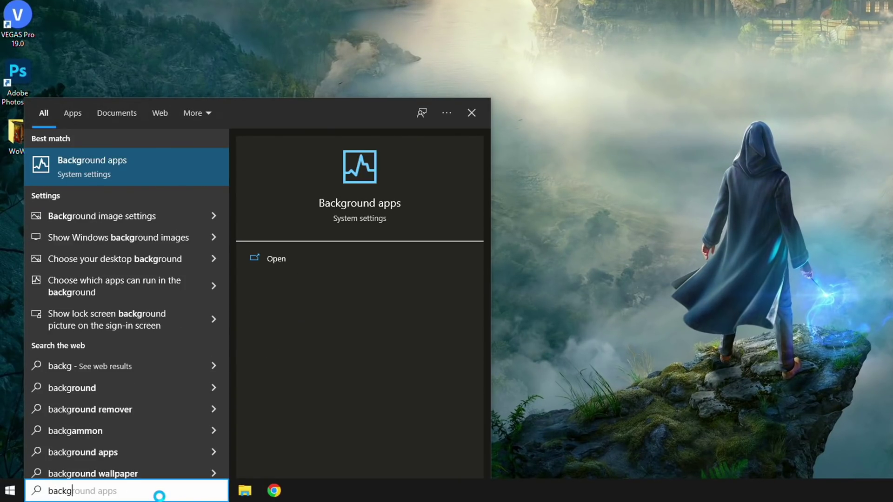
pyautogui.click(149, 175)
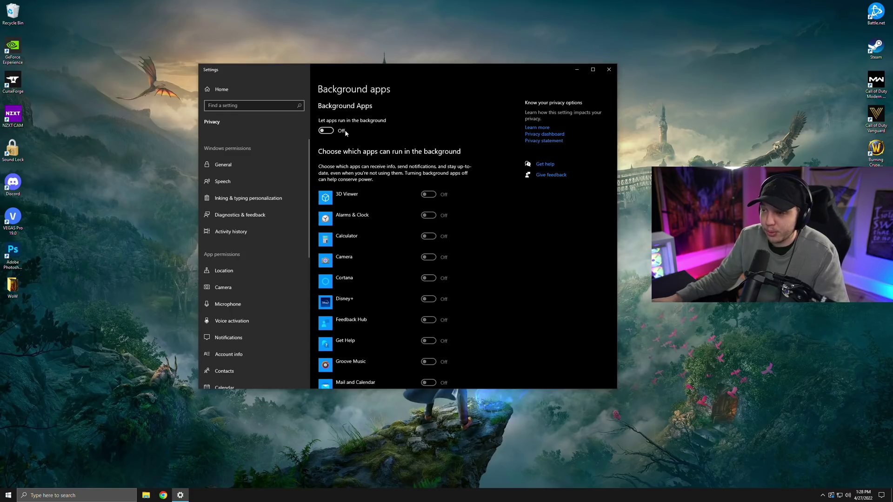
pyautogui.click(609, 70)
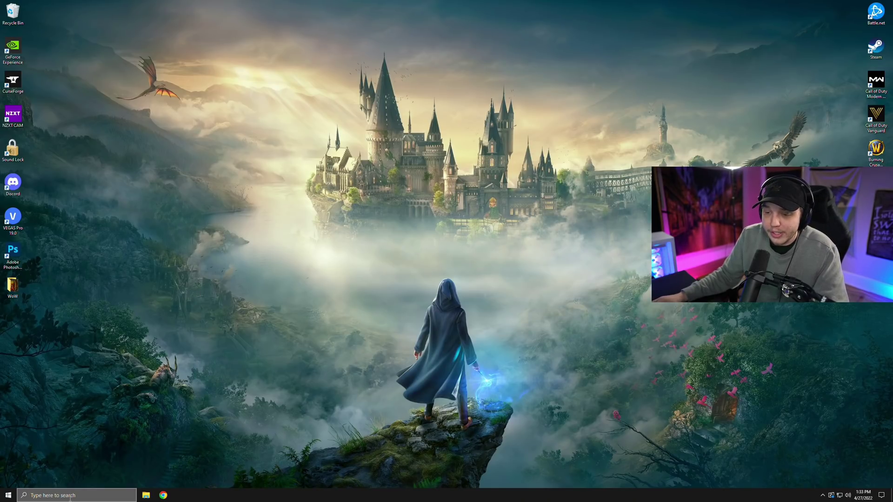
# - Search Windows for "power", open the Power & sleep settings and continue to the additional power settings
pyautogui.click(69, 495)
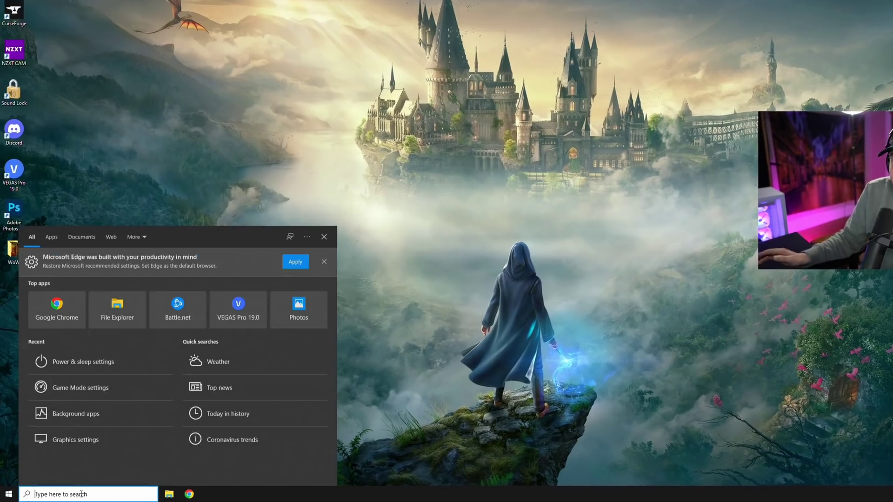
pyautogui.write('power')
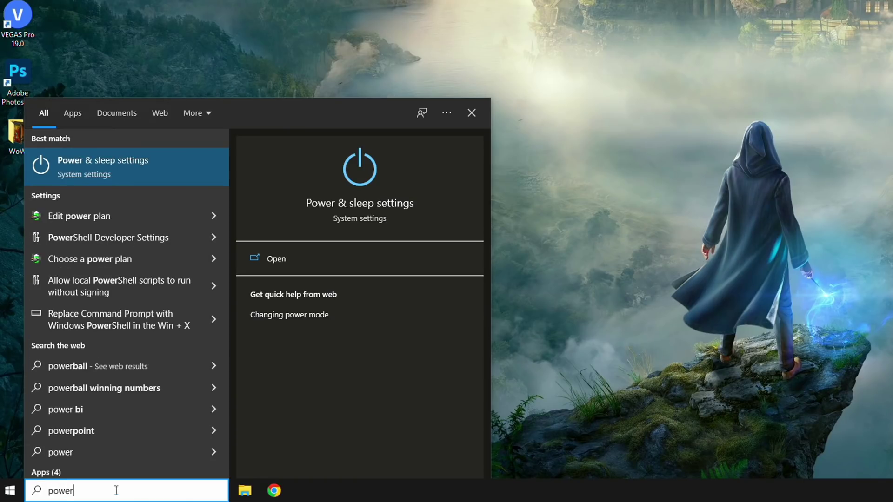
pyautogui.click(157, 176)
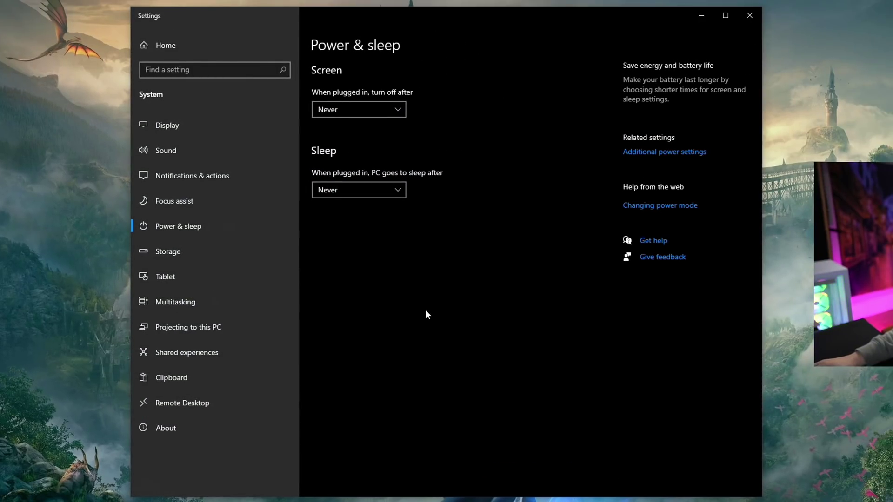
pyautogui.click(691, 156)
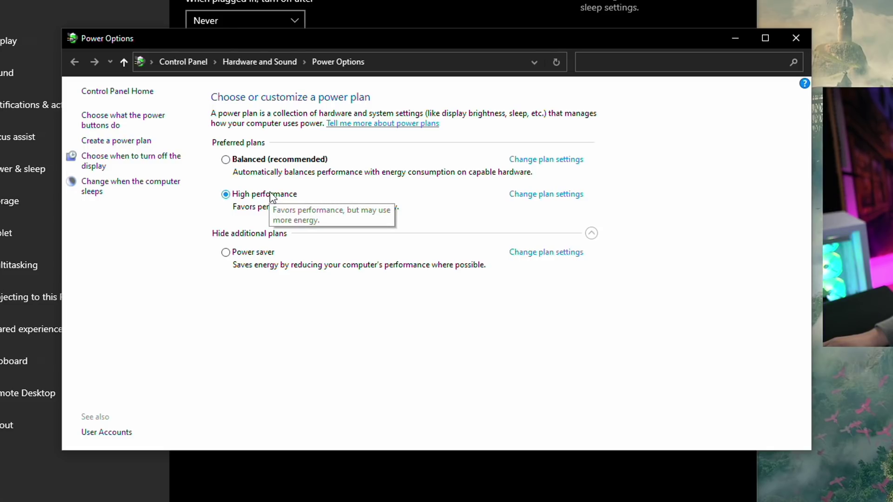
# - Collapse and expand the additional power plans in Power Options to view the available plans
pyautogui.click(592, 235)
pyautogui.click(592, 235)
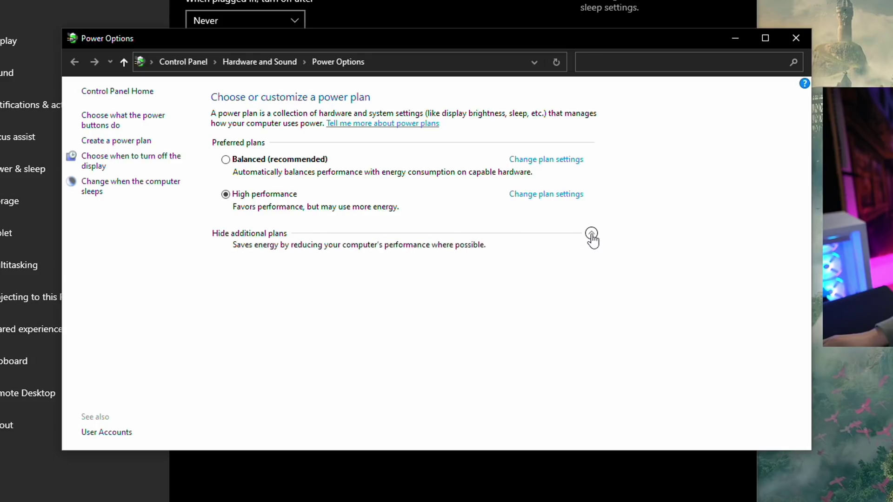
pyautogui.click(591, 235)
pyautogui.click(591, 235)
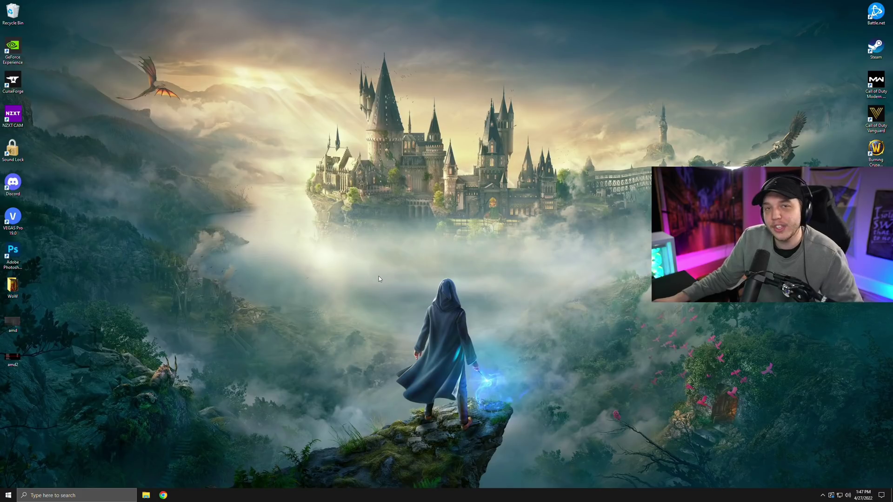
# - Open the NVIDIA Control Panel from the desktop and review the global 3D settings through the end of the list
pyautogui.rightClick(334, 259)
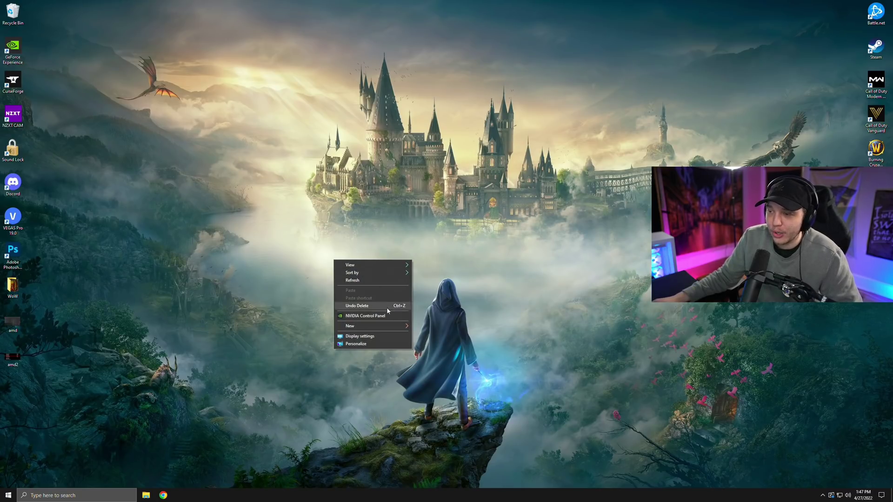
pyautogui.click(375, 316)
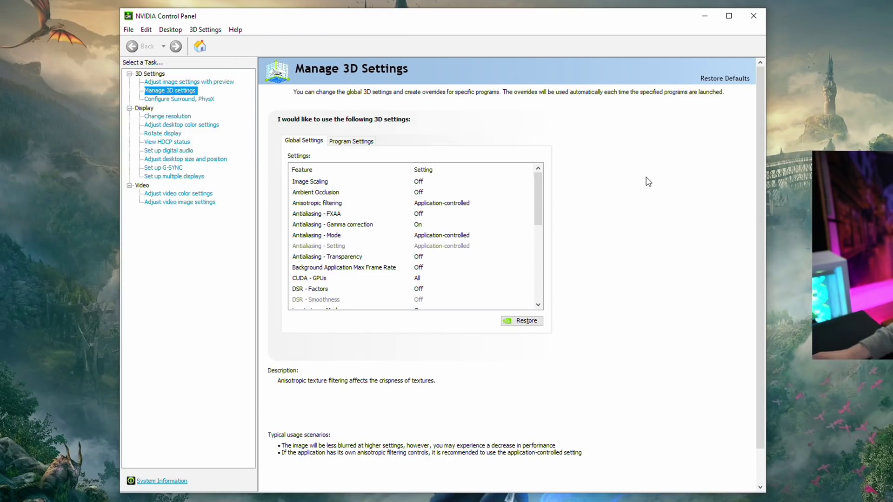
pyautogui.moveTo(542, 190); pyautogui.dragTo(536, 266)
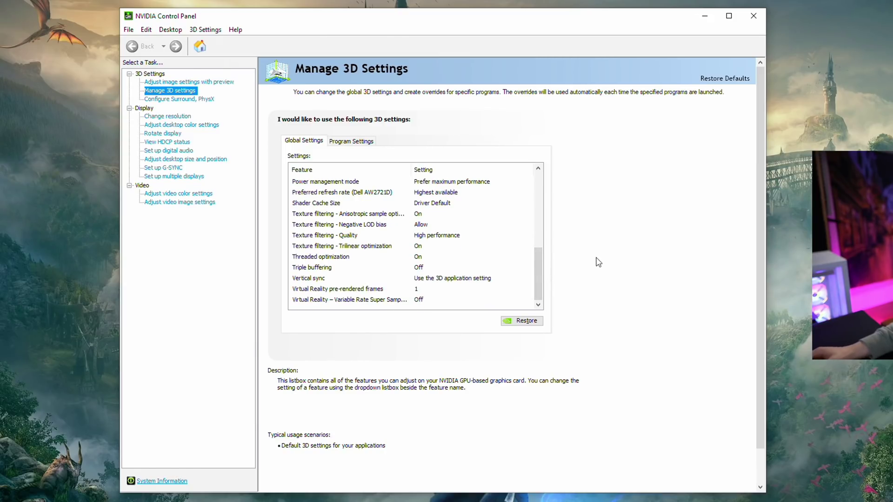
# - Review the display's resolution, available refresh rates and NVIDIA output color settings in the NVIDIA Control Panel
pyautogui.click(182, 119)
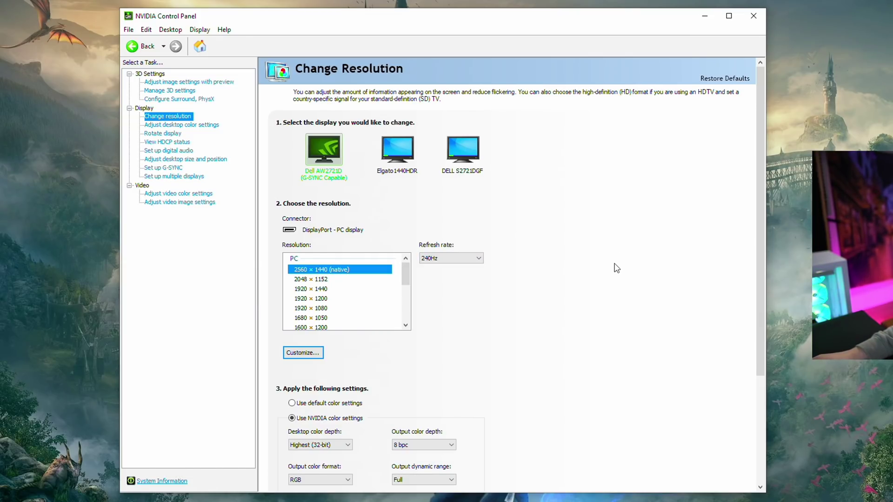
pyautogui.click(465, 258)
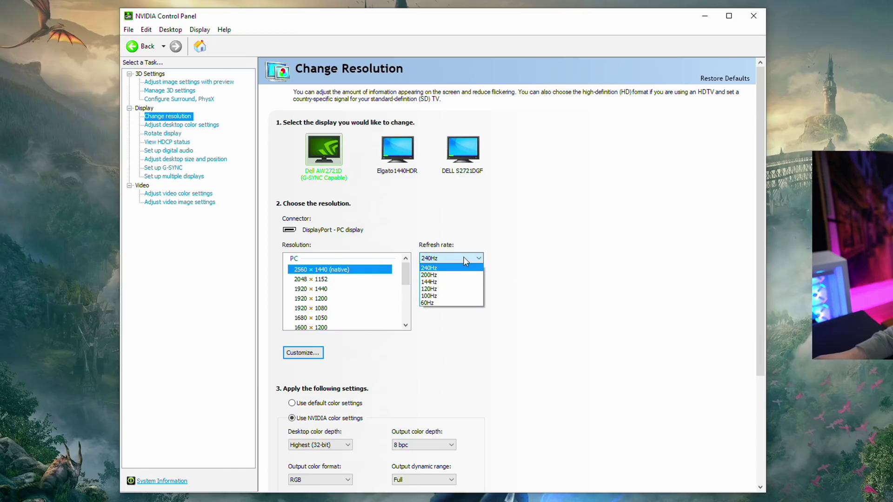
pyautogui.click(463, 258)
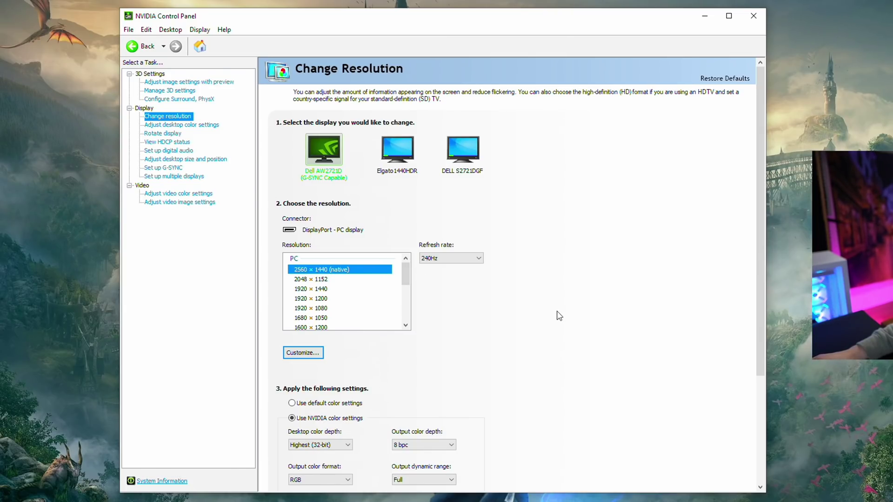
pyautogui.scroll(-3, 558, 315)
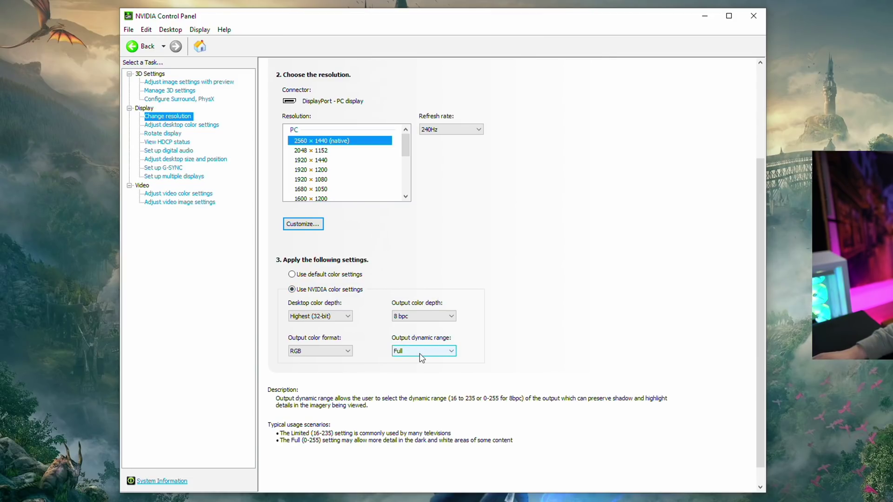
pyautogui.scroll(-1, 692, 458)
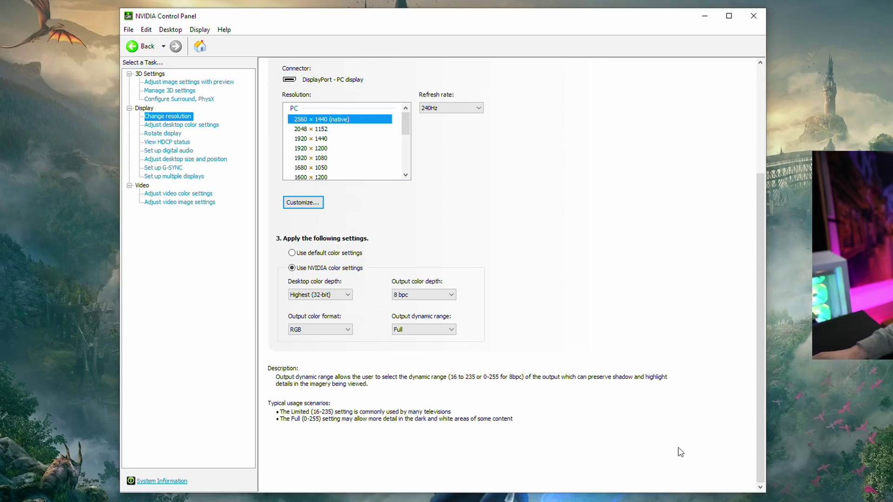
# - Review the desktop color settings, including digital vibrance, and open the G-SYNC setup
pyautogui.click(202, 126)
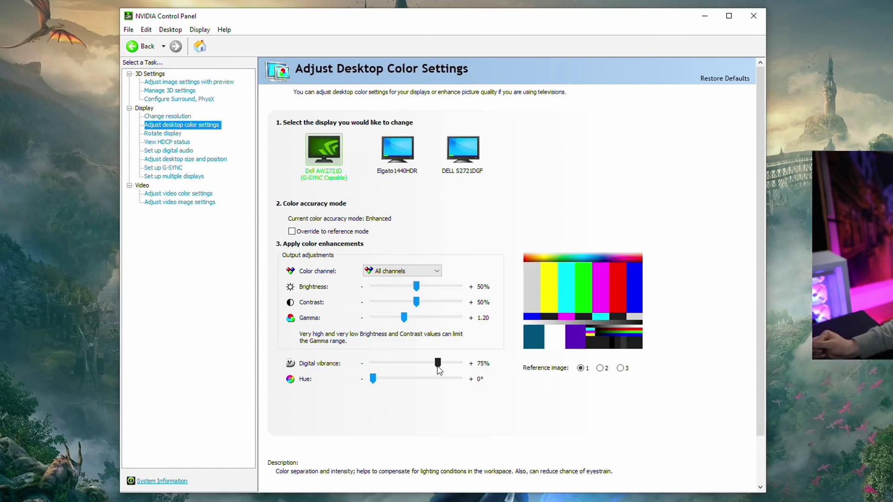
pyautogui.click(176, 170)
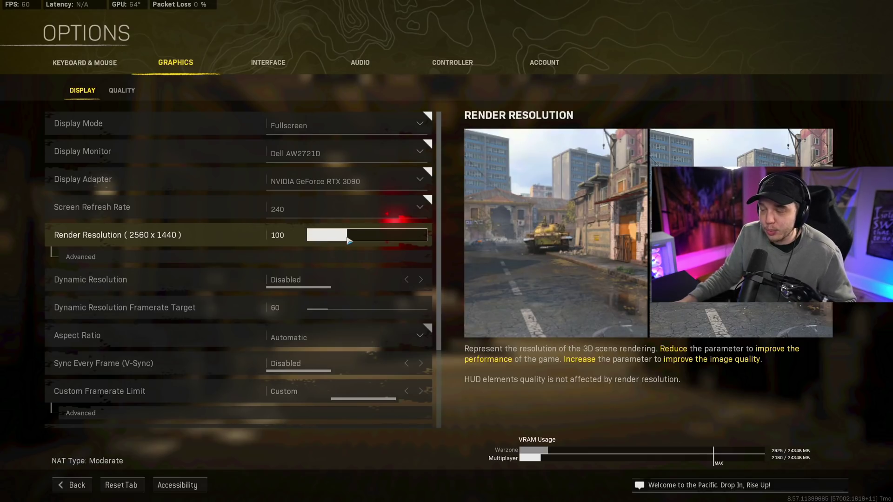
# - Expand the advanced render resolution settings and view the available display resolutions without changing the selection
pyautogui.click(229, 257)
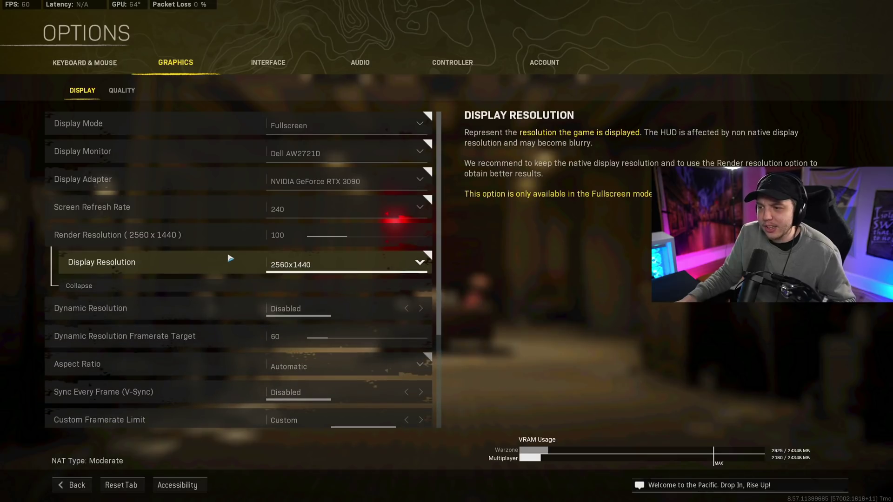
pyautogui.click(321, 268)
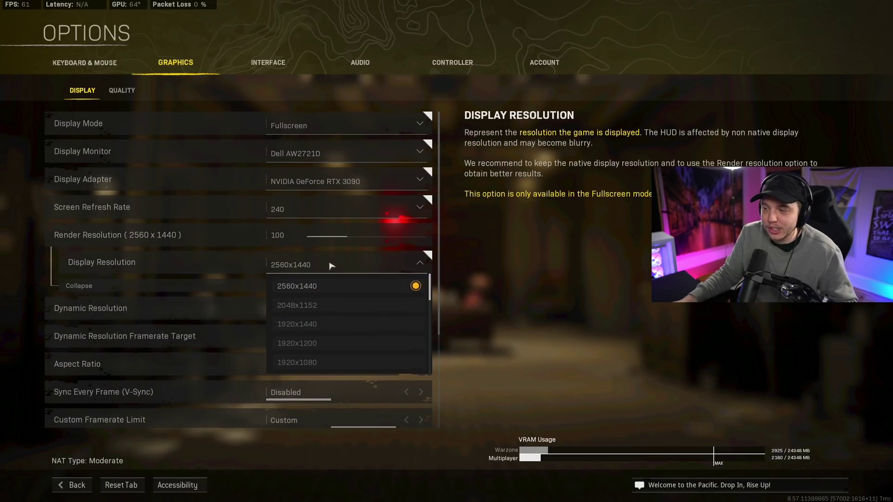
pyautogui.click(312, 269)
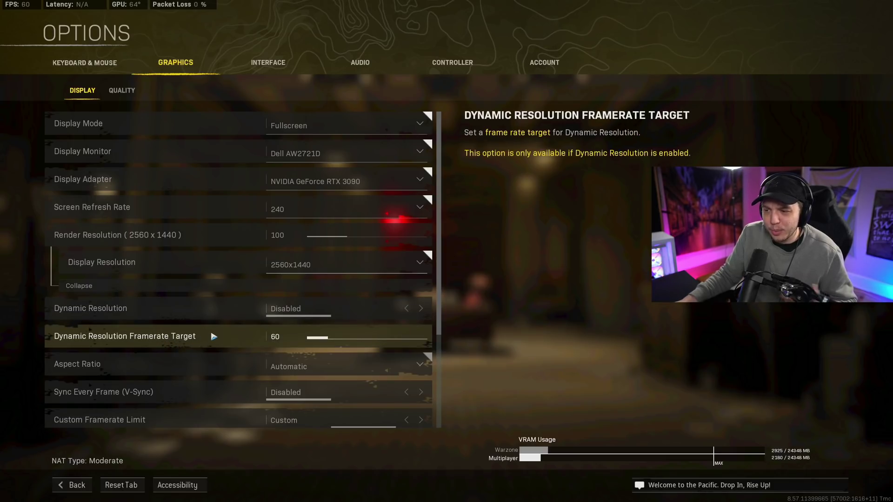
# - Review the dynamic resolution, aspect ratio and V-Sync settings, and expand the advanced Custom Framerate Limit options
pyautogui.scroll(-1, 213, 337)
pyautogui.scroll(-2, 224, 315)
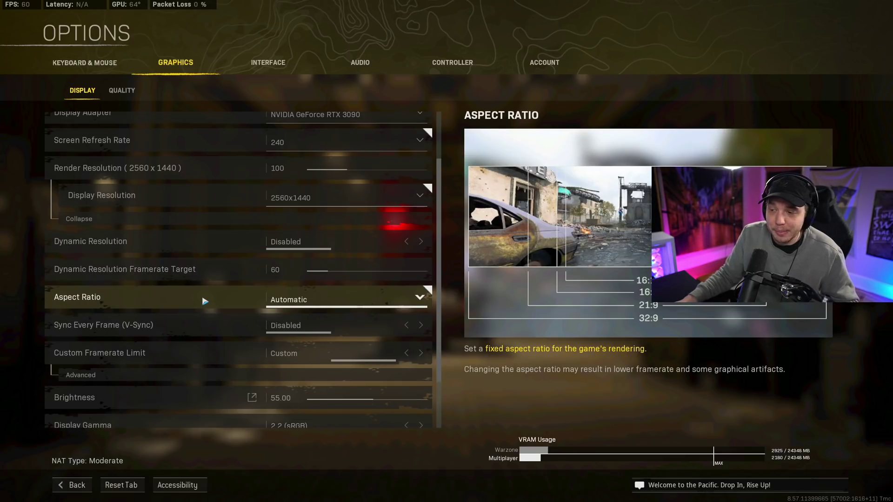
pyautogui.scroll(-1, 204, 302)
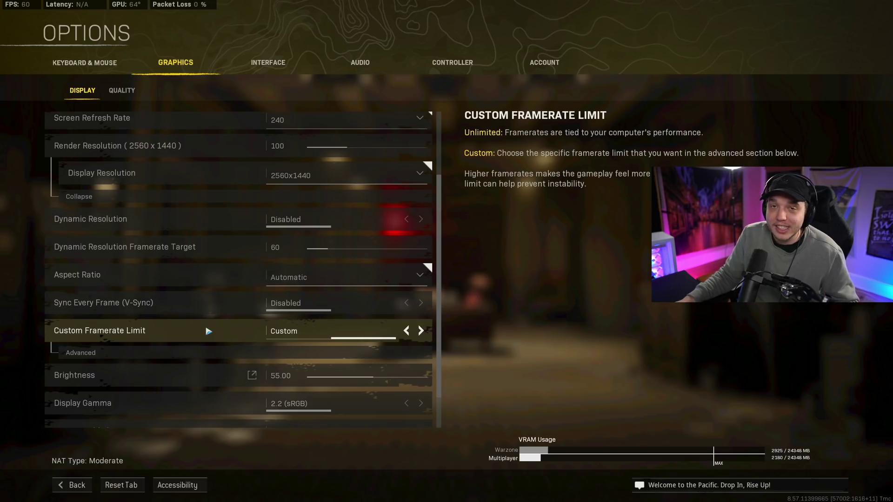
pyautogui.click(202, 345)
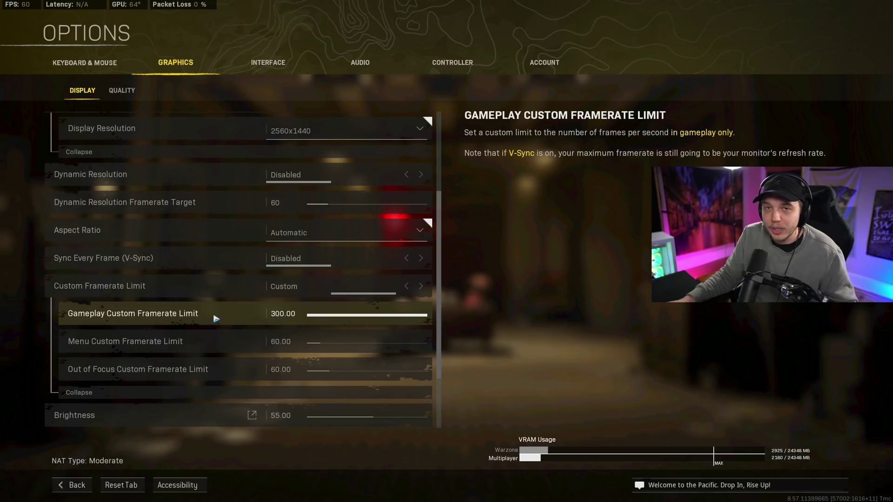
# - Try the 2.4 (BT1886) display gamma and return it to 2.2 (sRGB)
pyautogui.scroll(-2, 211, 325)
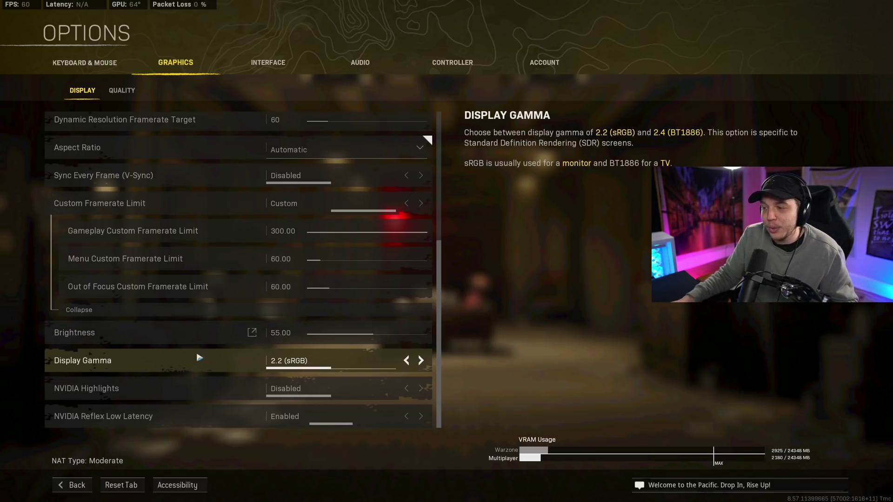
pyautogui.click(421, 360)
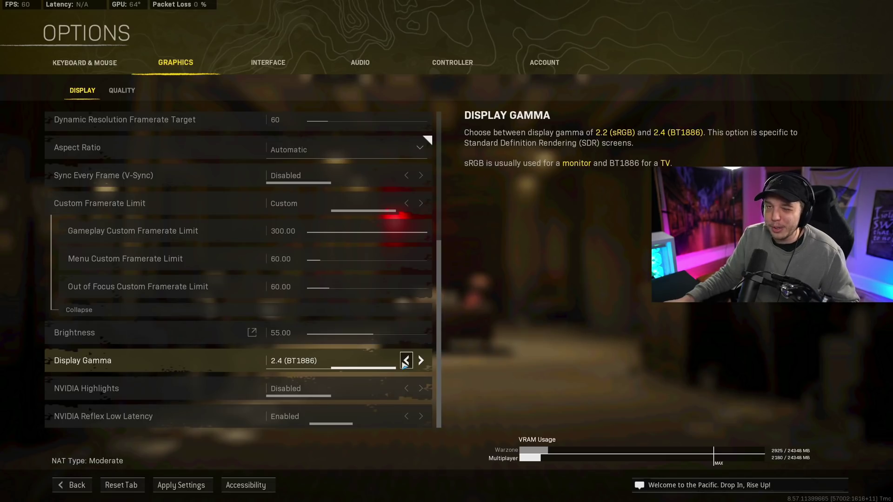
pyautogui.click(405, 362)
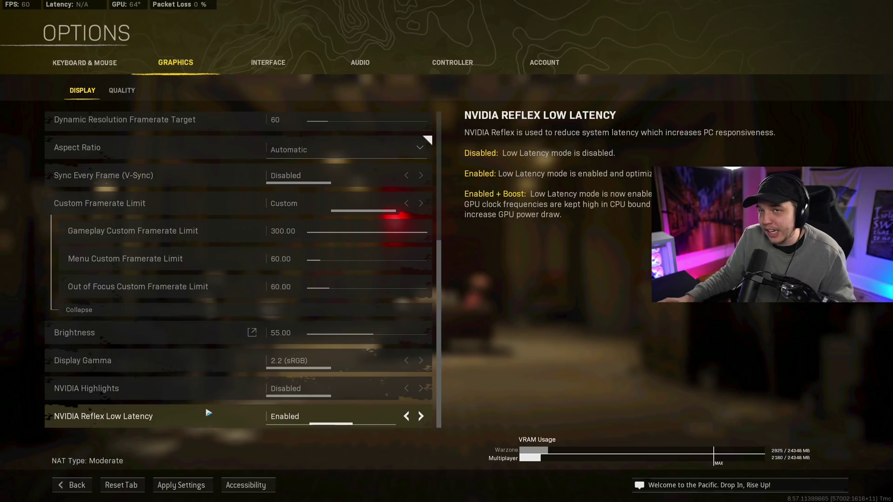
# - Open the graphics quality settings and expand the advanced Field of View options to show ADS Field of View
pyautogui.click(126, 89)
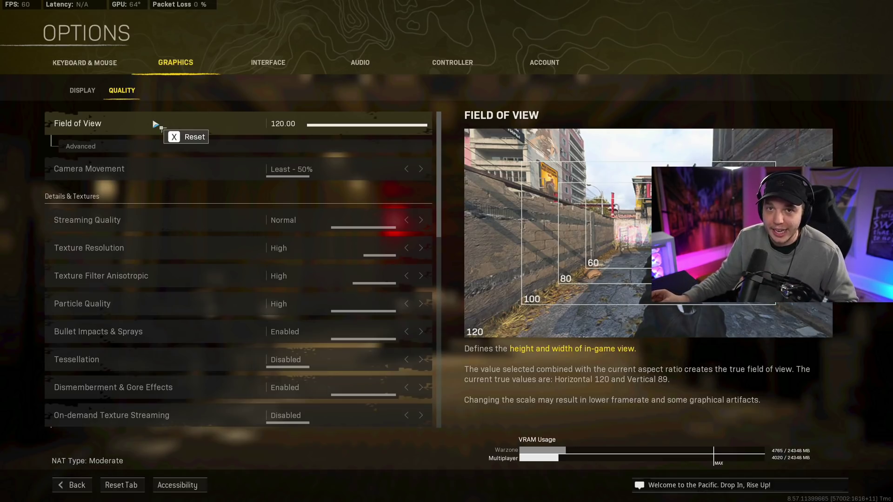
pyautogui.click(125, 153)
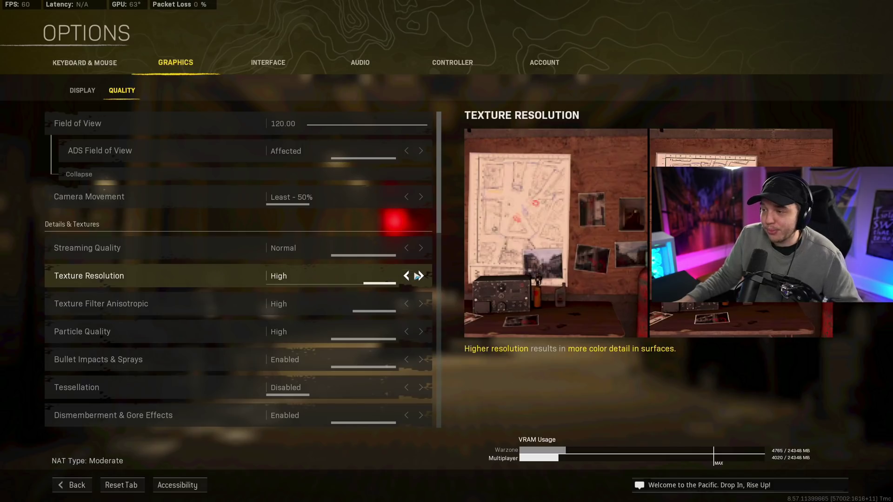
# - Try Texture Resolution at Low and return it to High
pyautogui.click(406, 275)
pyautogui.click(408, 276)
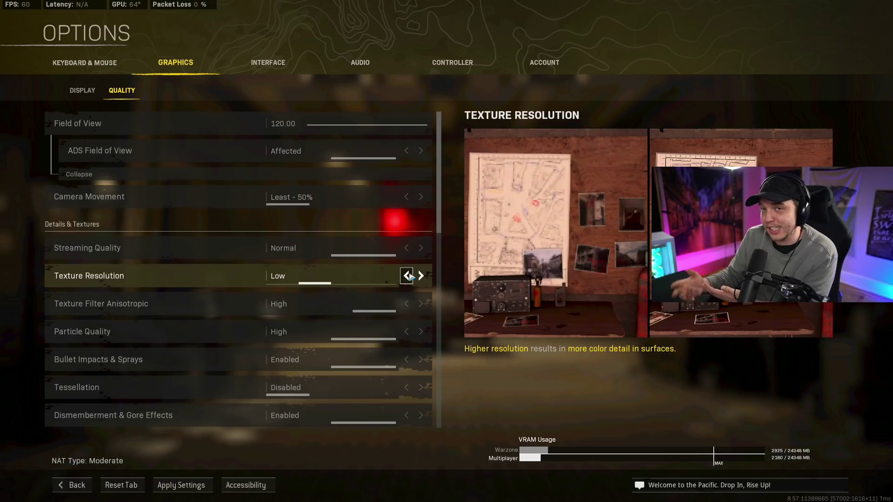
pyautogui.click(423, 277)
pyautogui.click(422, 277)
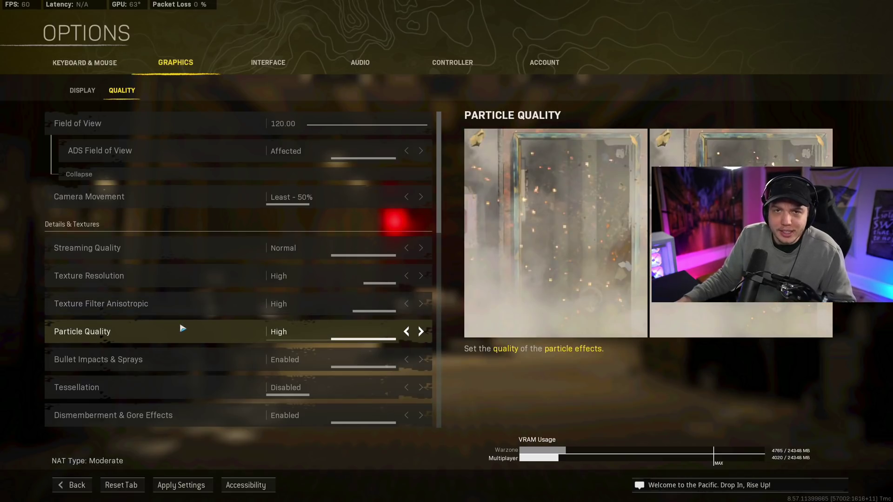
# - Review the remaining Details & Textures settings, from particle quality and tessellation to on-demand texture streaming
pyautogui.scroll(-2, 182, 329)
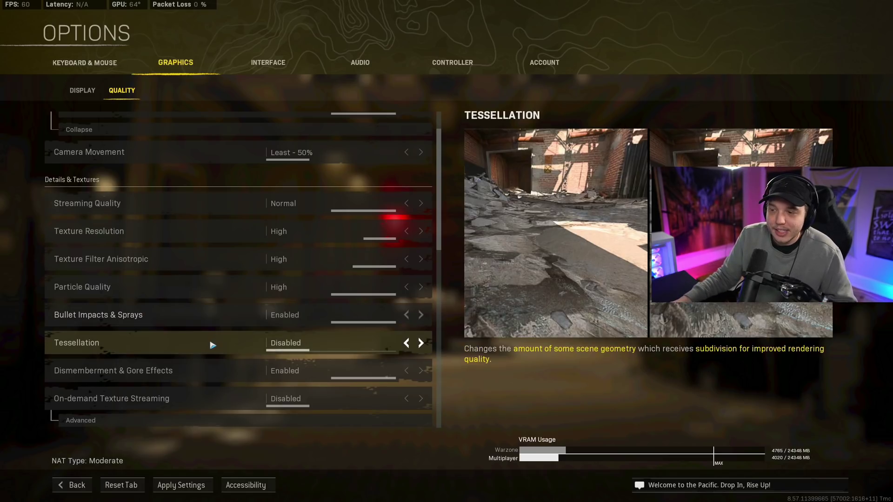
pyautogui.scroll(-1, 213, 343)
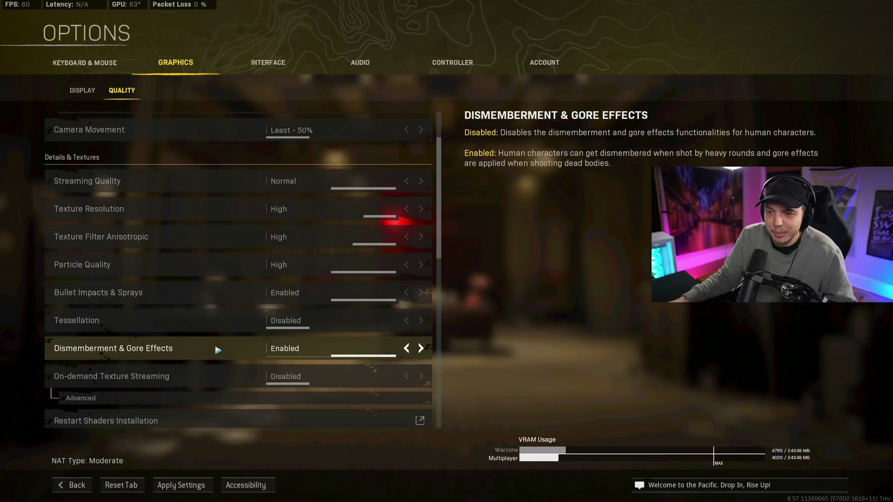
pyautogui.scroll(-1, 218, 349)
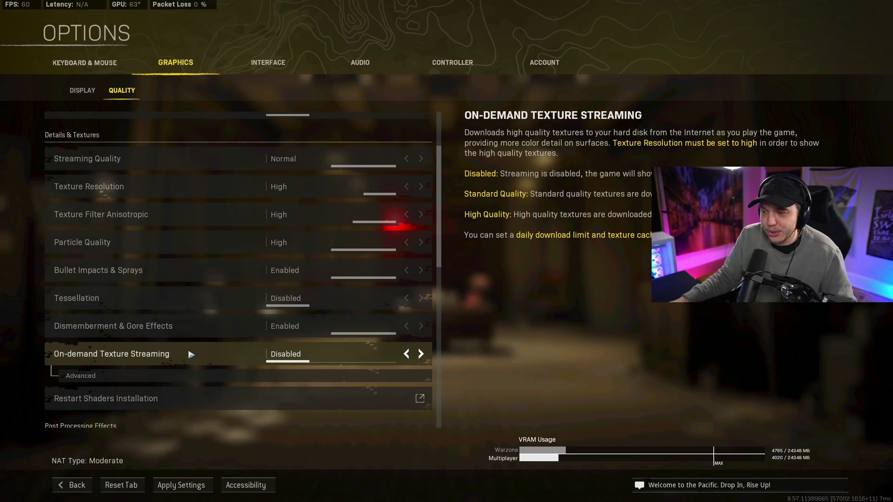
pyautogui.scroll(-4, 192, 353)
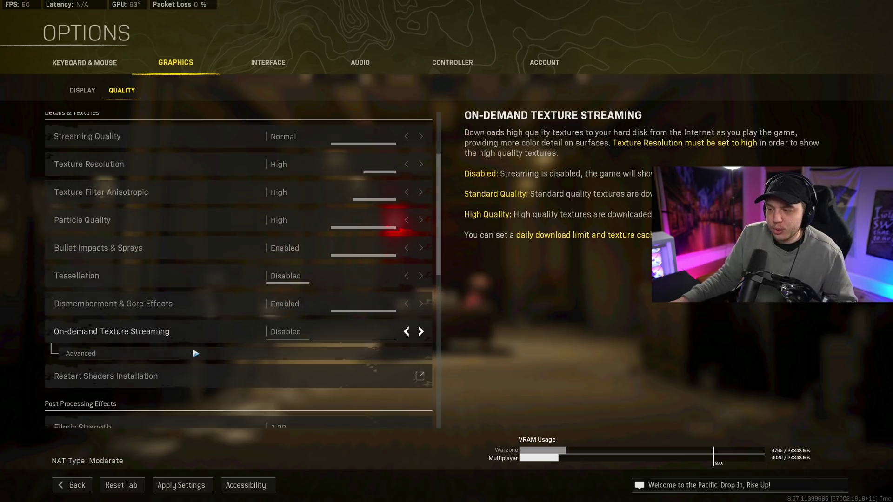
# - Try SMAA 1X anti-aliasing in the post processing effects and return Anti-Aliasing to Off
pyautogui.scroll(-4, 195, 352)
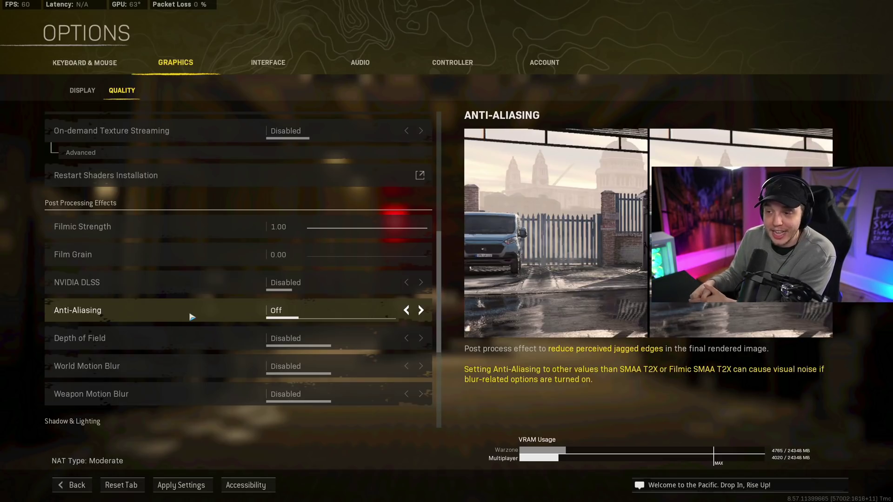
pyautogui.click(421, 310)
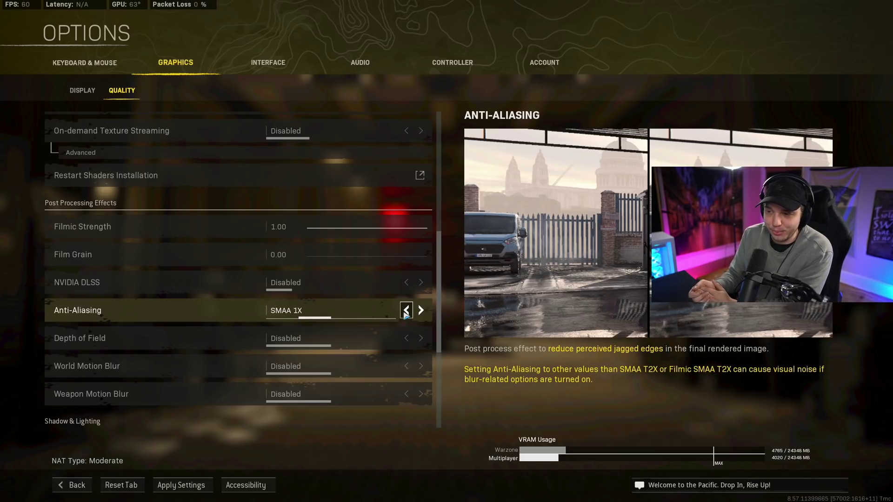
pyautogui.click(406, 312)
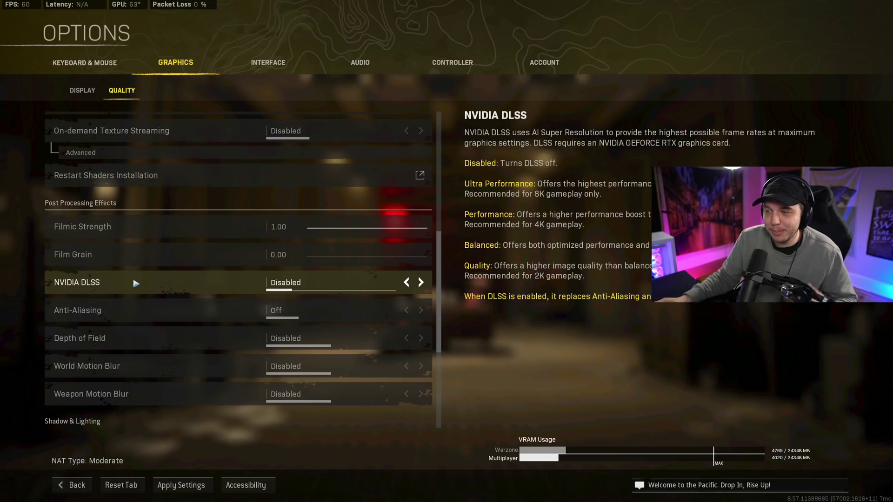
# - Cycle NVIDIA DLSS through its modes from Ultra Performance to Quality and return it to Disabled
pyautogui.click(421, 282)
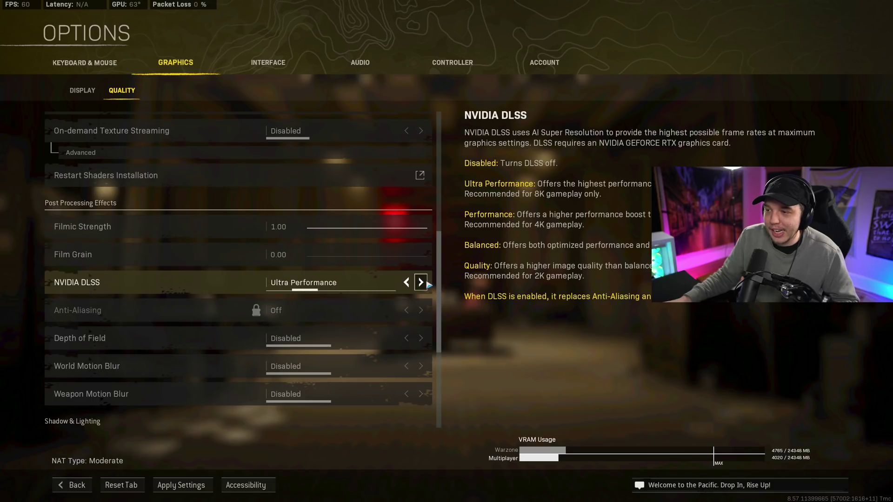
pyautogui.click(421, 282)
pyautogui.click(421, 282)
pyautogui.click(423, 283)
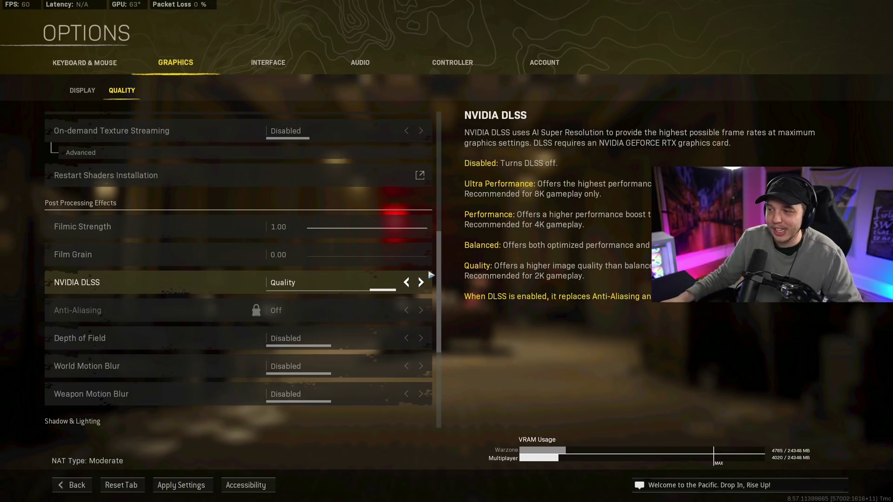
pyautogui.click(422, 282)
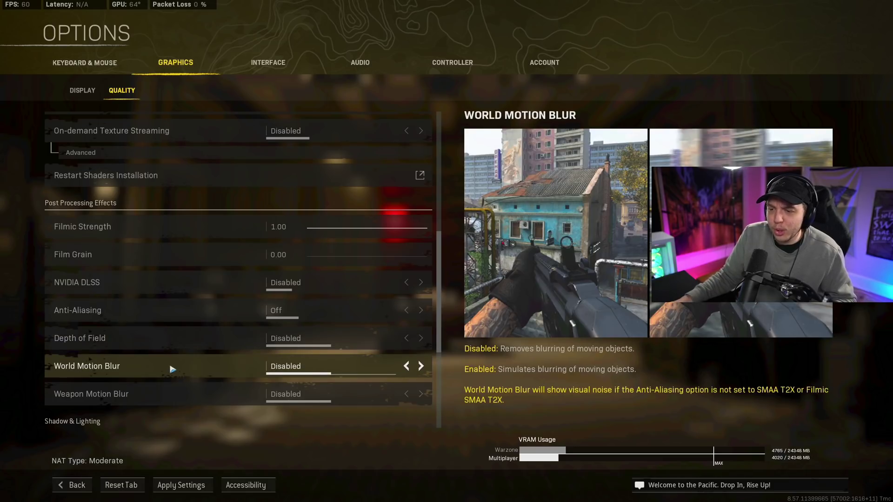
# - Review the motion blur settings and the Shadow & Lighting options, including shadow caching, particle lighting and DirectX Raytracing
pyautogui.scroll(-2, 194, 358)
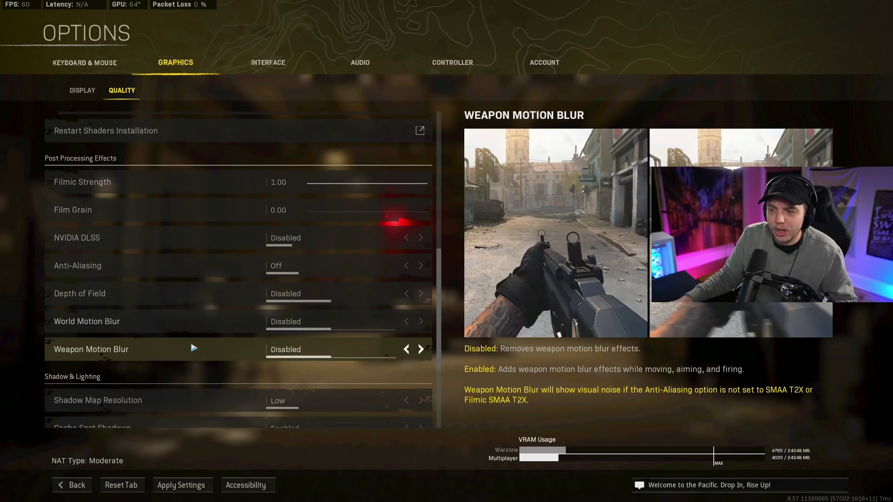
pyautogui.scroll(-5, 194, 348)
pyautogui.scroll(2, 185, 339)
pyautogui.scroll(-1, 173, 365)
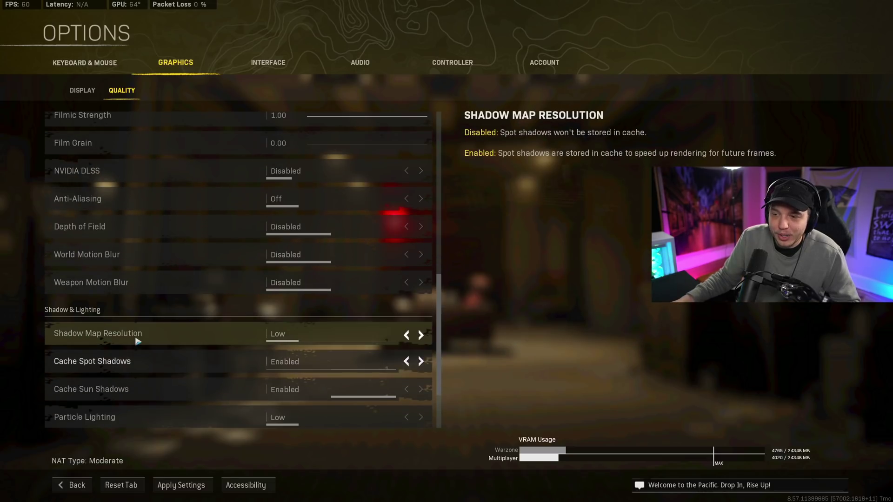
pyautogui.scroll(-1, 138, 342)
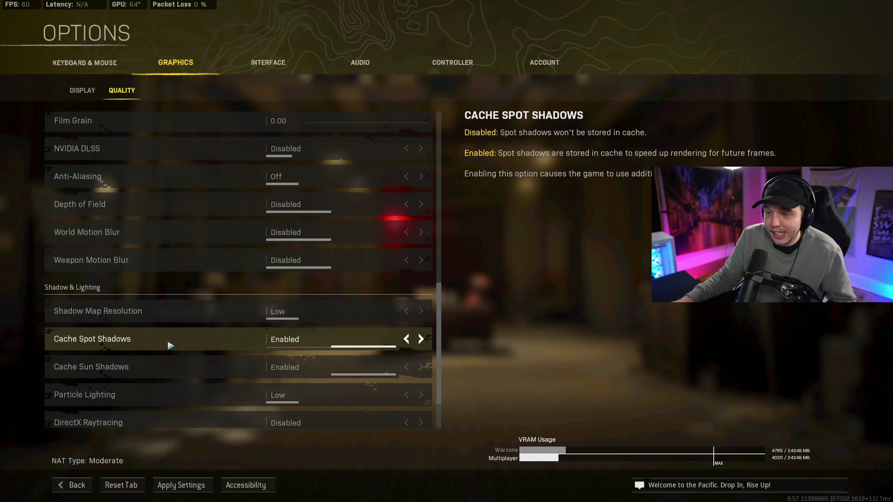
pyautogui.scroll(-2, 170, 346)
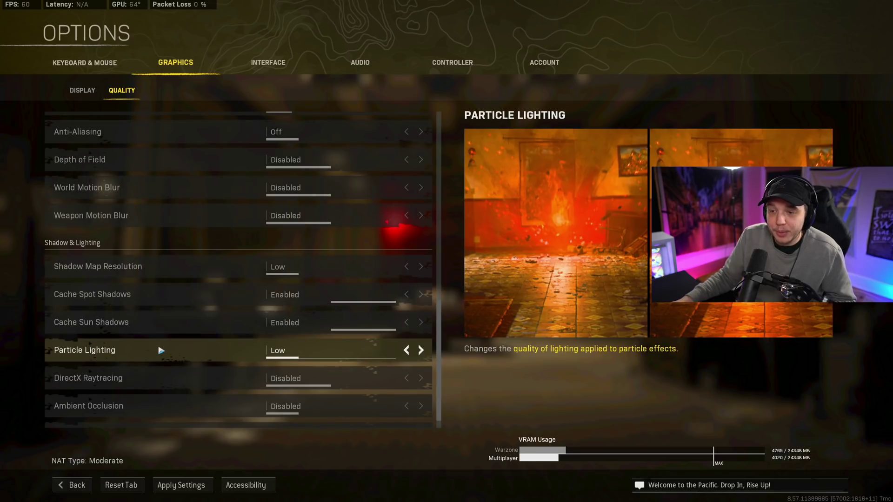
pyautogui.scroll(-1, 160, 351)
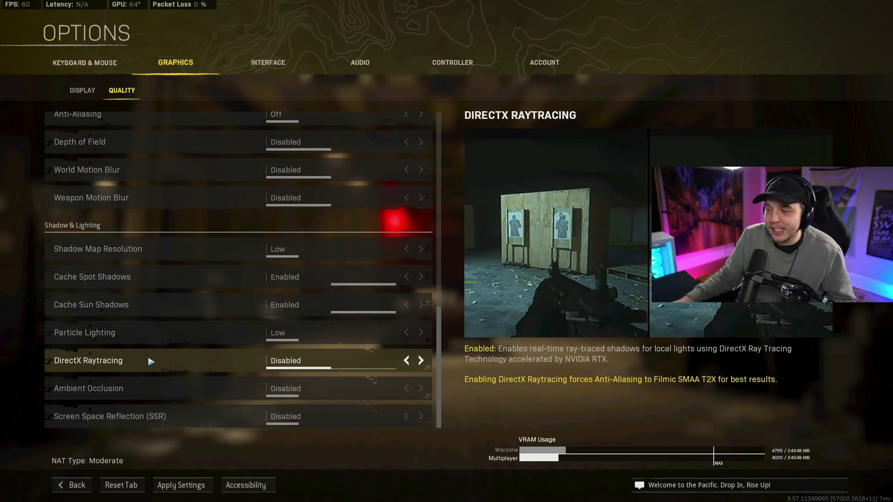